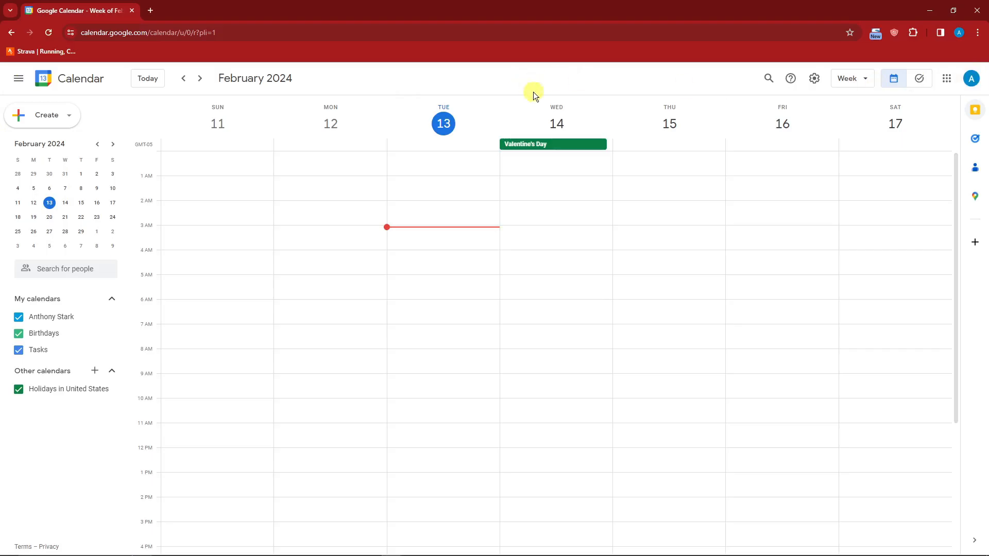
# View the My Tasks list beside the week calendar and close it without adding a task
pyautogui.scroll(-2, 666, 287)
pyautogui.scroll(2, 667, 291)
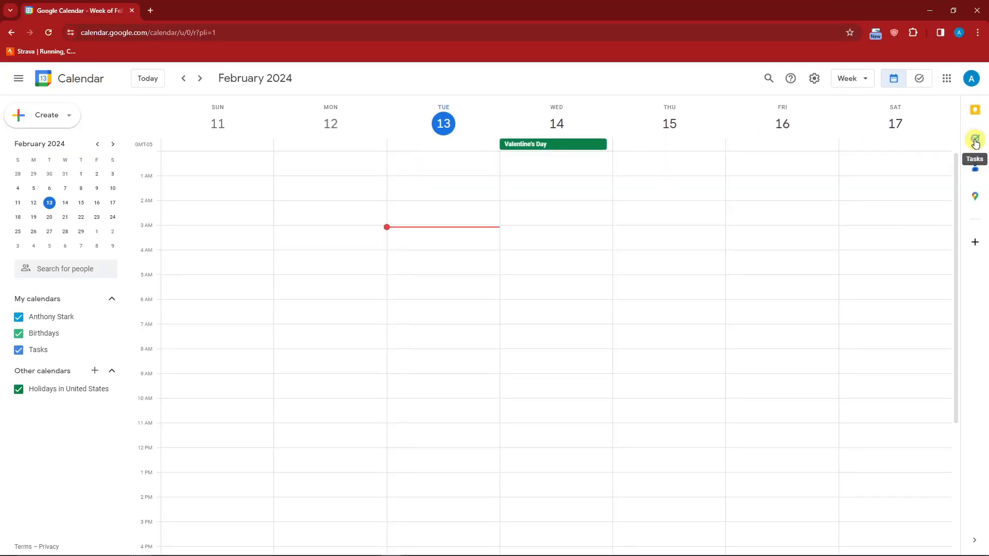
pyautogui.click(975, 141)
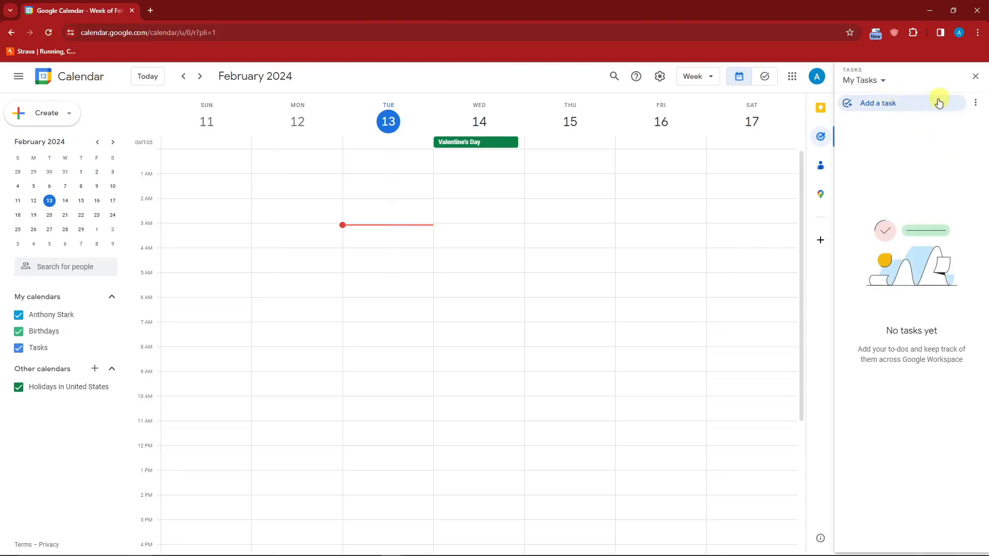
pyautogui.click(872, 103)
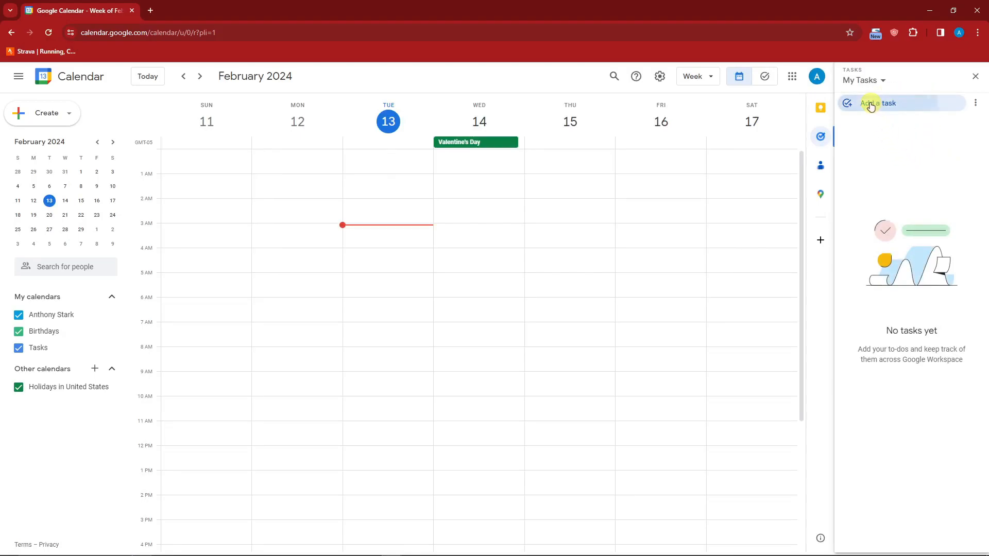
pyautogui.click(942, 199)
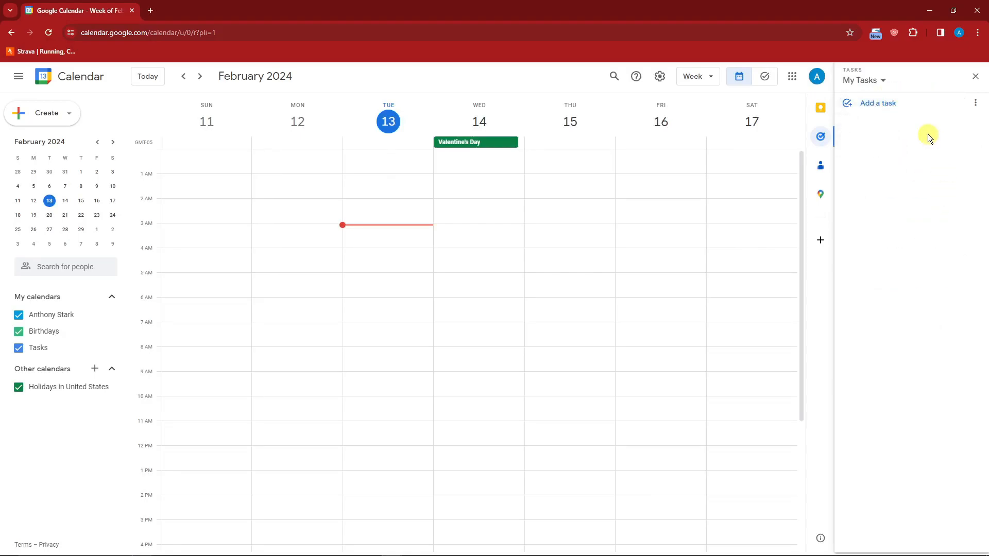
pyautogui.click(975, 78)
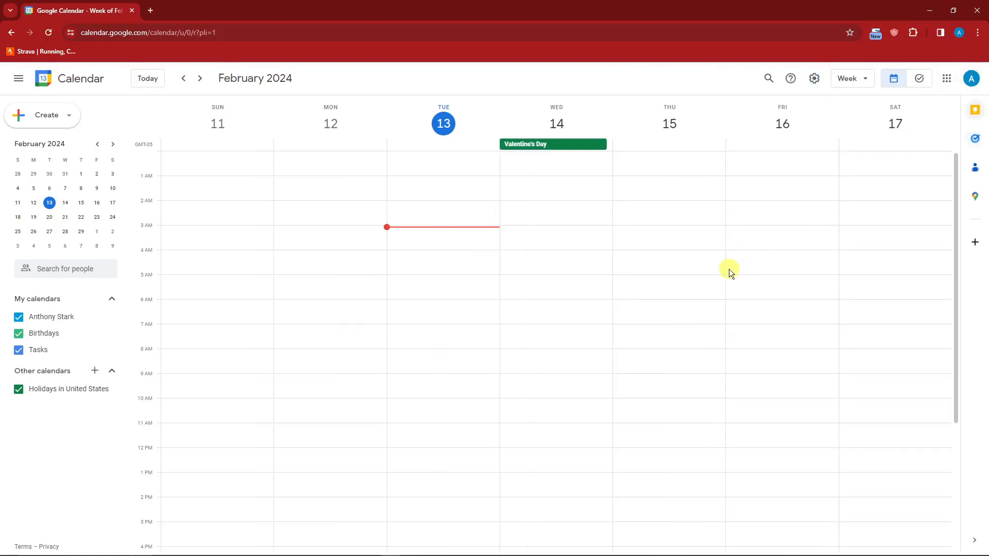
pyautogui.click(682, 258)
pyautogui.click(821, 205)
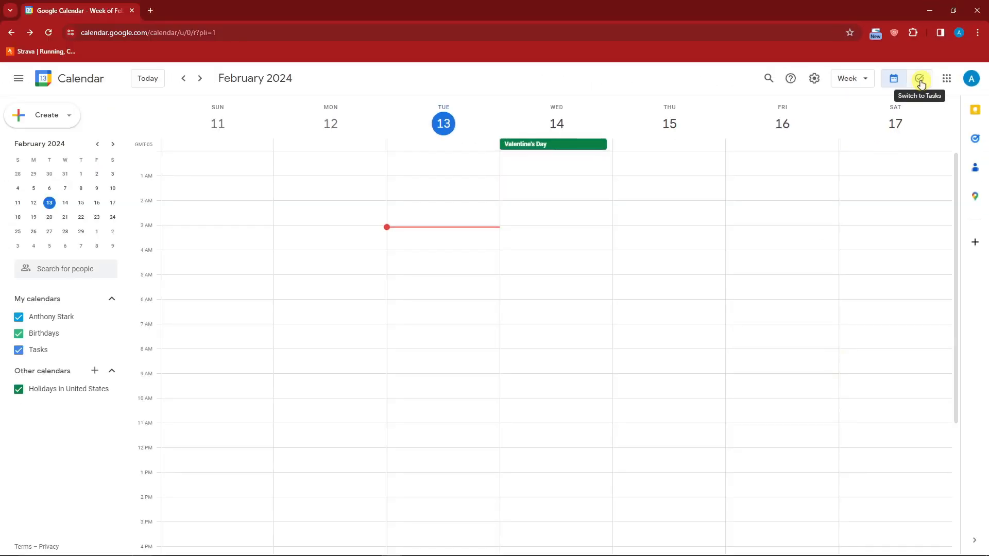
# Look over all task lists in the full Tasks view, and view the Family list beside the week calendar
pyautogui.click(920, 81)
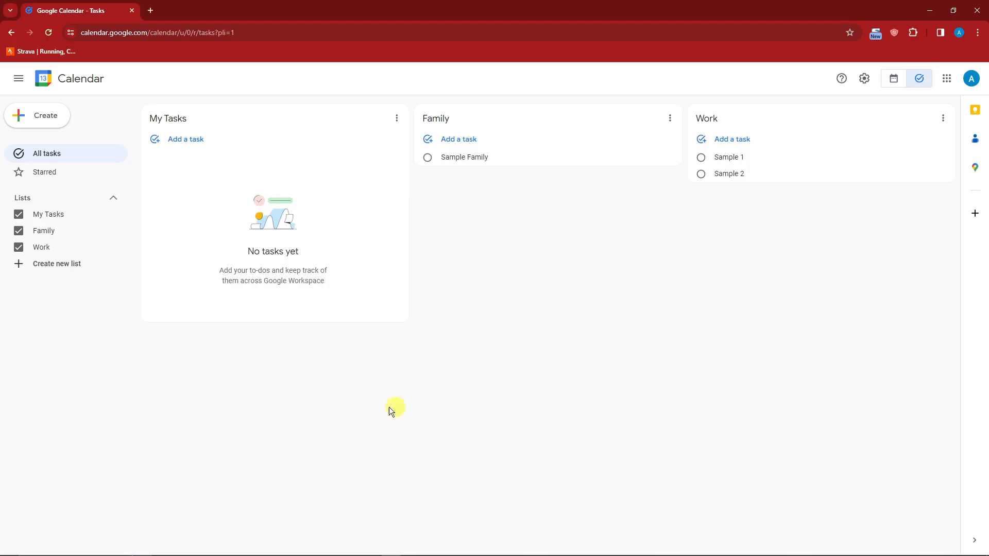
pyautogui.click(894, 83)
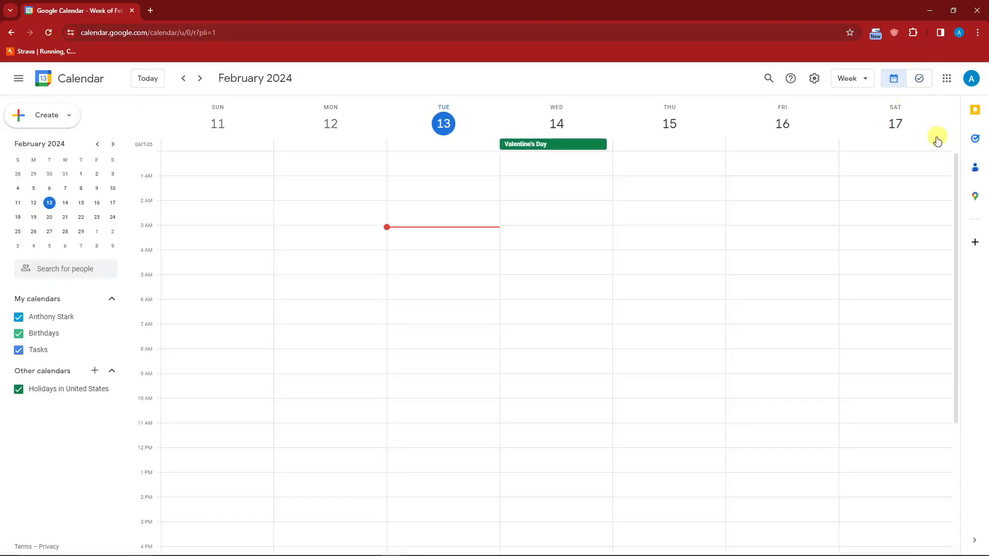
pyautogui.click(977, 140)
pyautogui.click(876, 80)
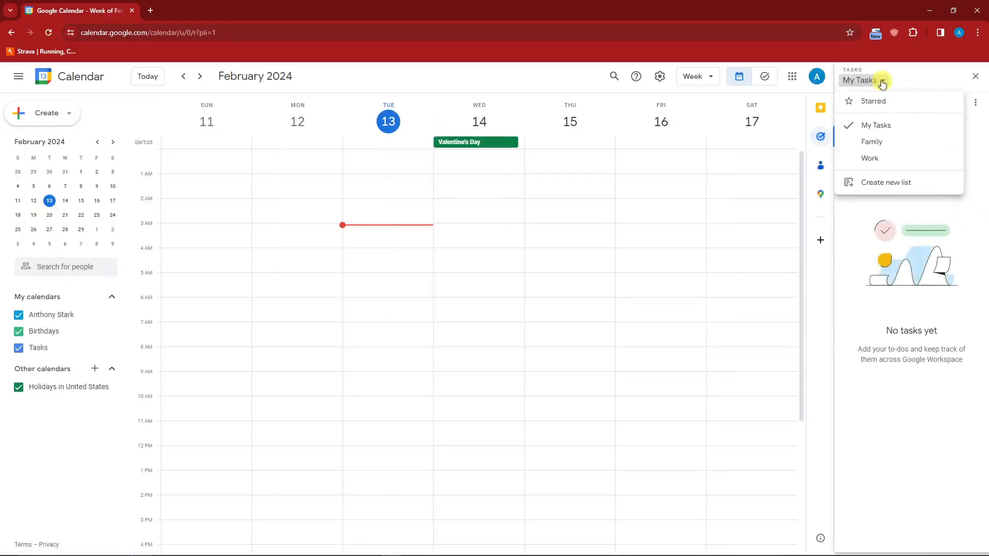
pyautogui.click(884, 147)
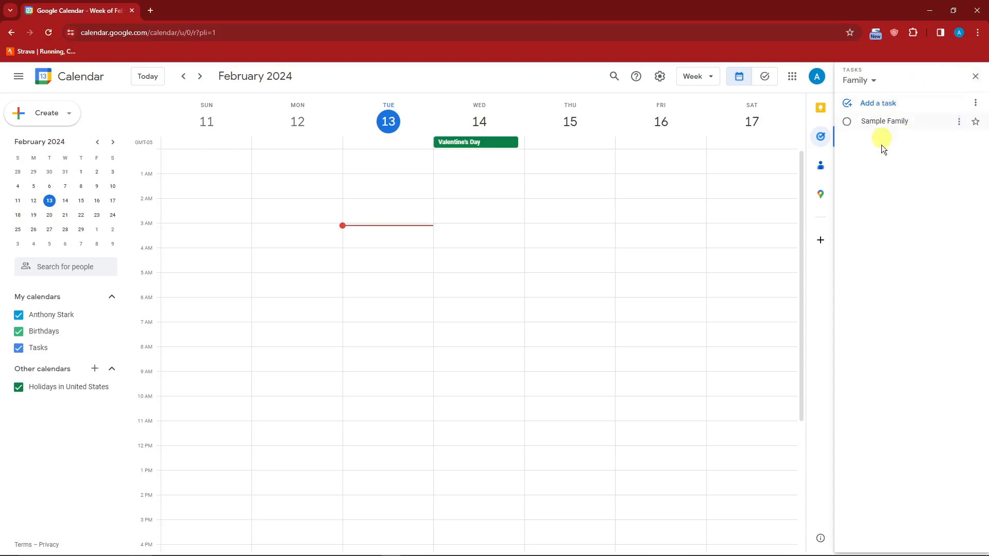
pyautogui.click(974, 77)
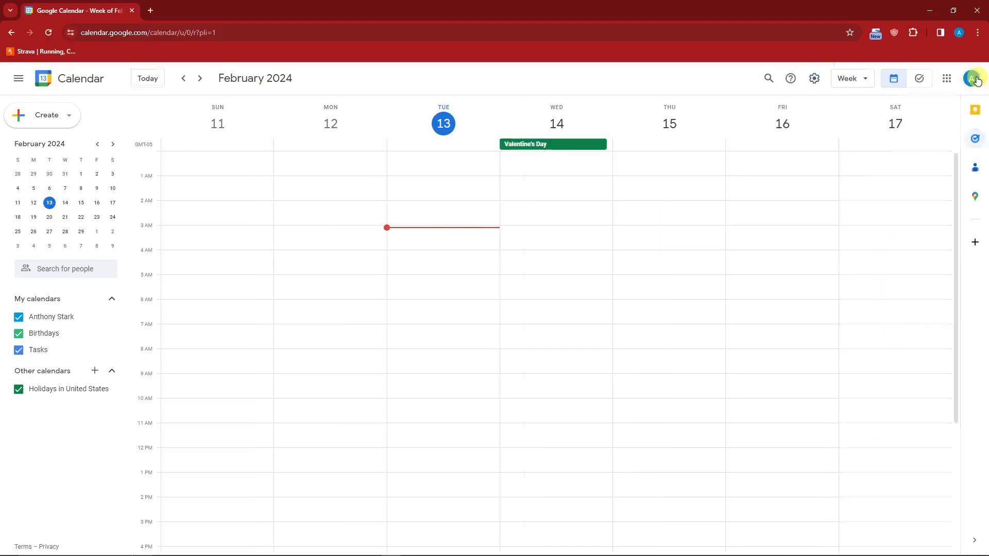
# In the full Tasks view, move Sample 1 from Work and Sample Family from Family into My Tasks
pyautogui.click(920, 79)
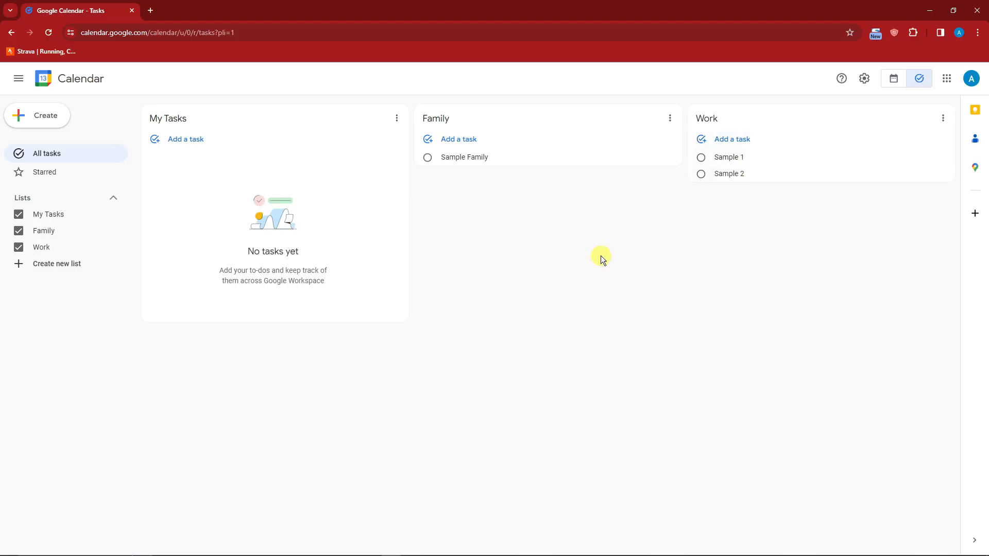
pyautogui.moveTo(742, 158); pyautogui.dragTo(186, 160)
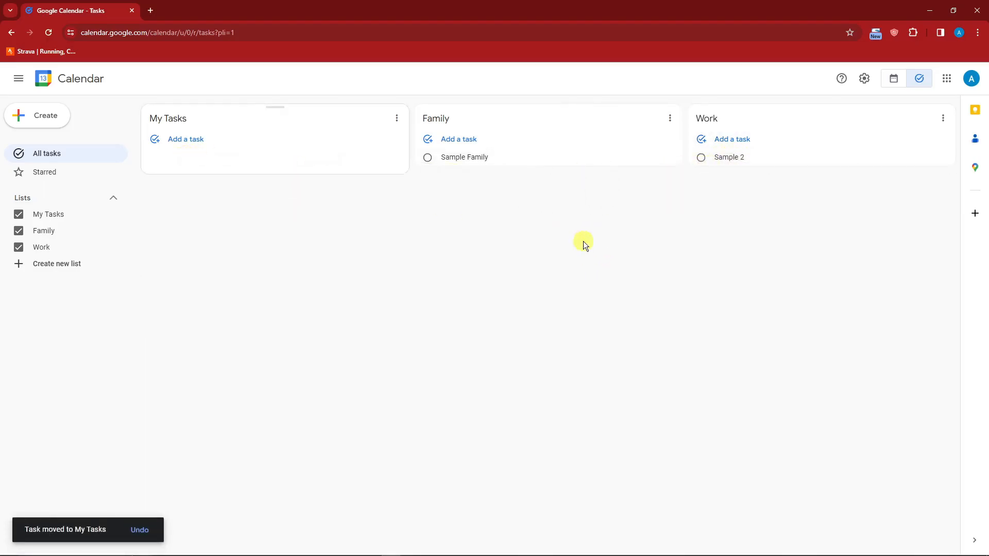
pyautogui.moveTo(477, 157); pyautogui.dragTo(199, 170)
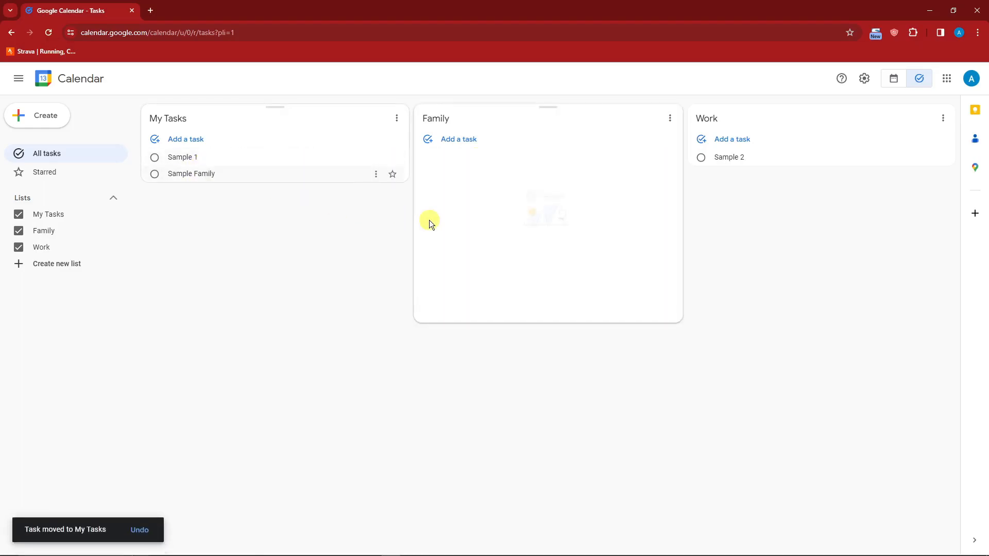
# Return to the week calendar and show the My Tasks list beside it
pyautogui.click(893, 80)
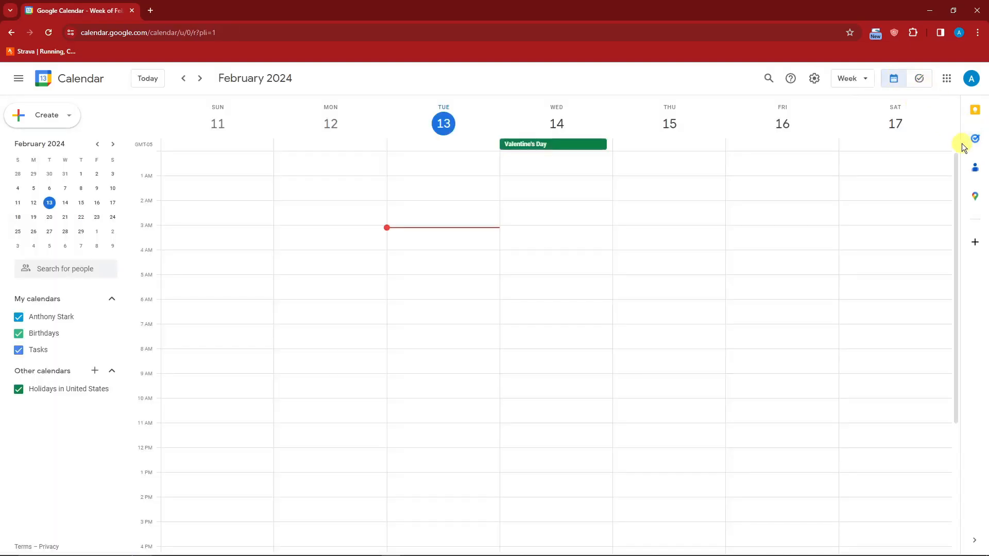
pyautogui.click(974, 139)
pyautogui.click(877, 81)
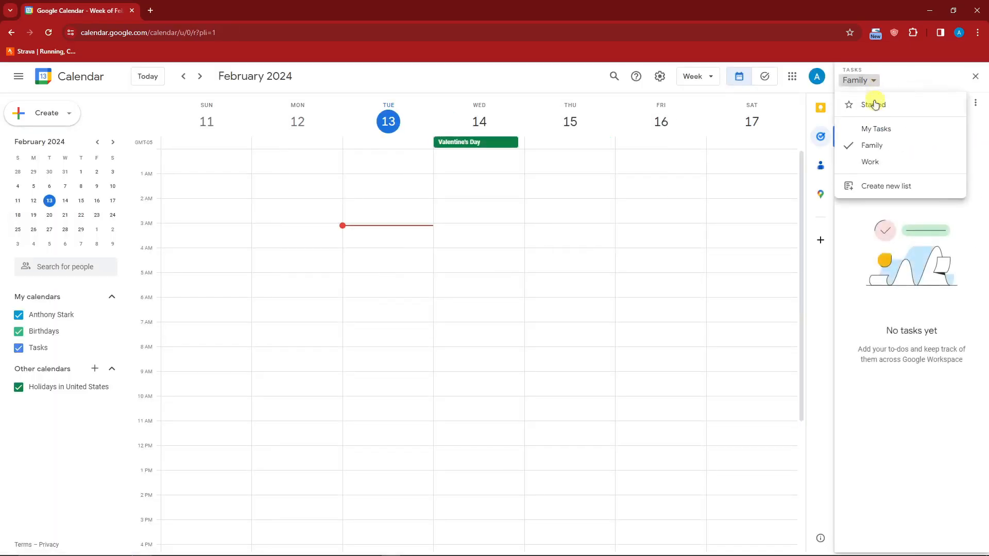
pyautogui.click(875, 127)
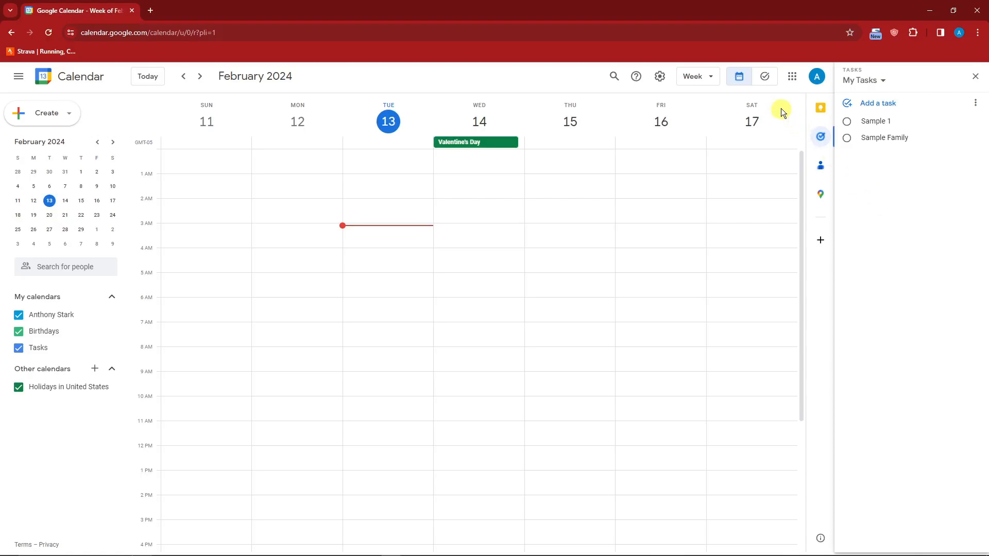
# Create a task list named New List in the full Tasks view
pyautogui.click(764, 78)
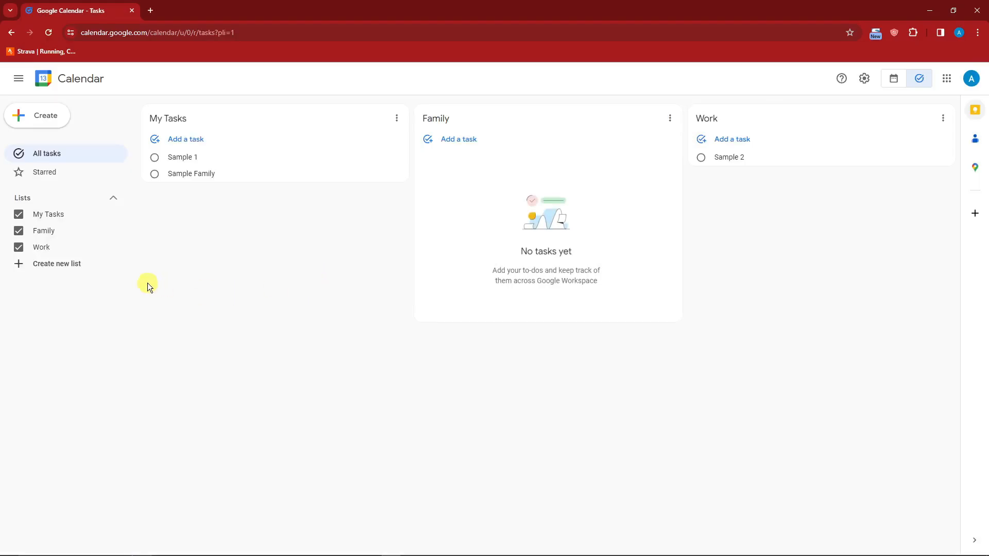
pyautogui.click(20, 263)
pyautogui.write('New Lis')
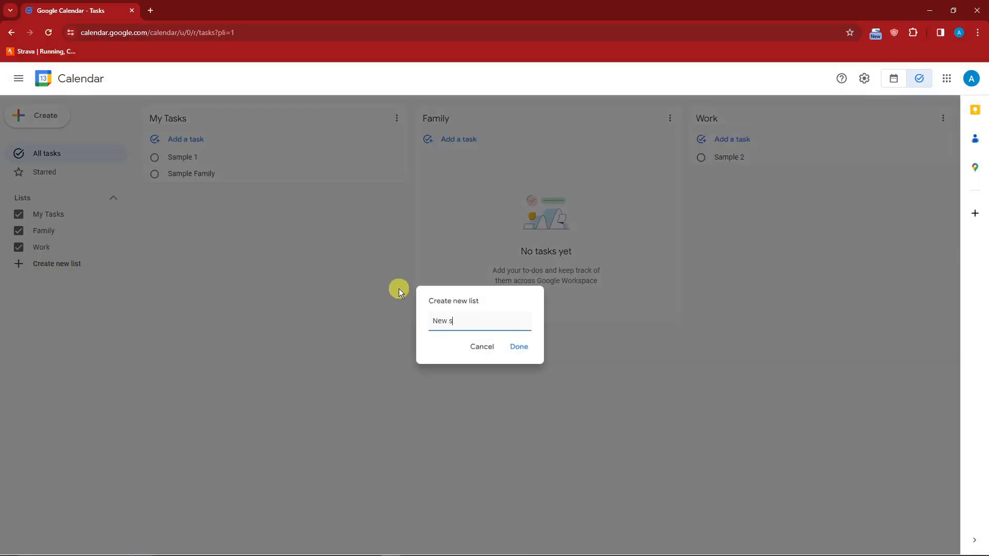
pyautogui.write('t')
pyautogui.press('Return')
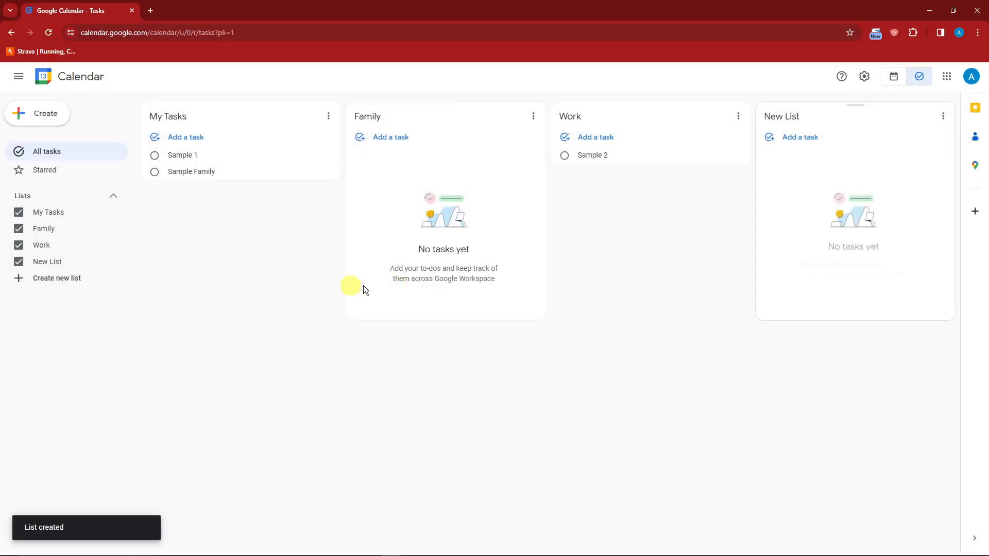
# Add a task titled Sample to New List and open its date and time setting
pyautogui.click(785, 144)
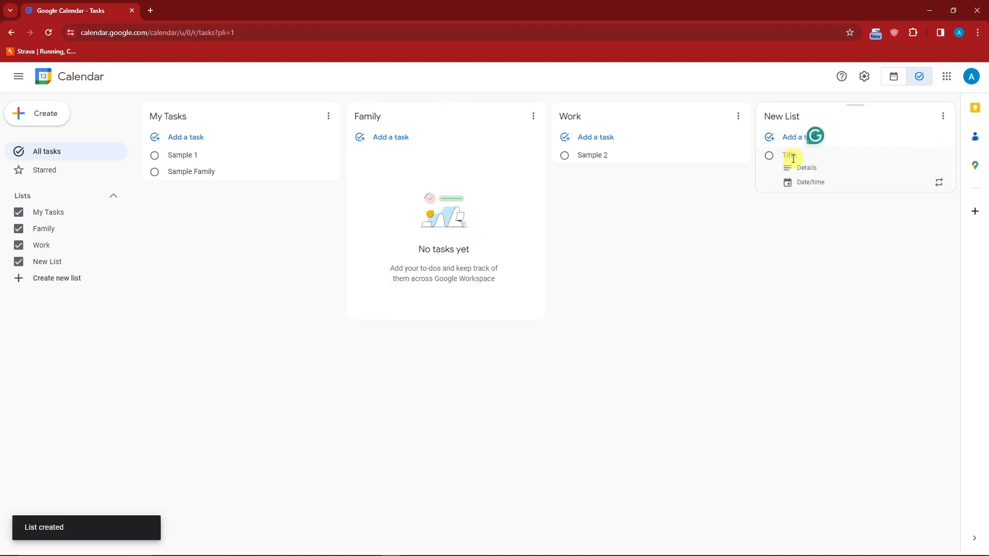
pyautogui.write('Sample')
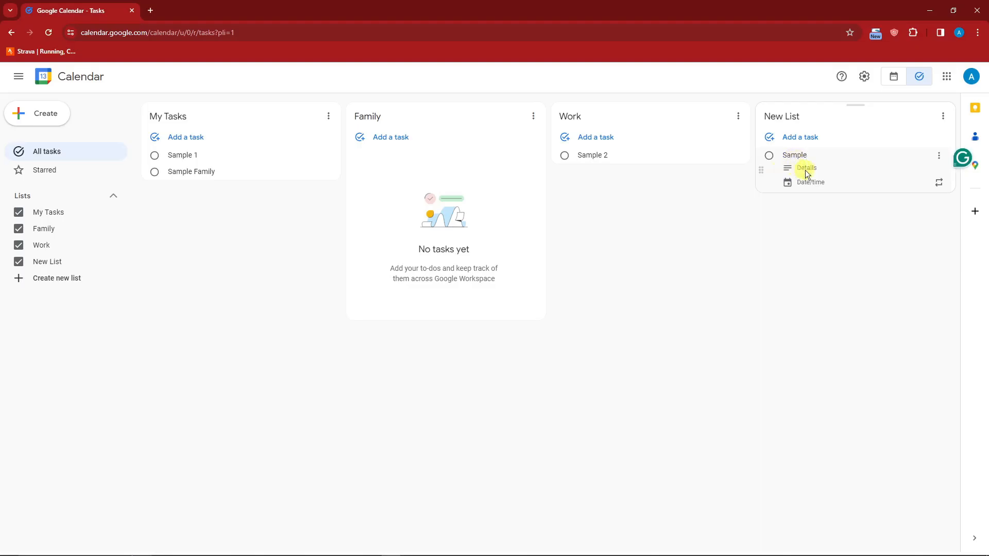
pyautogui.click(816, 182)
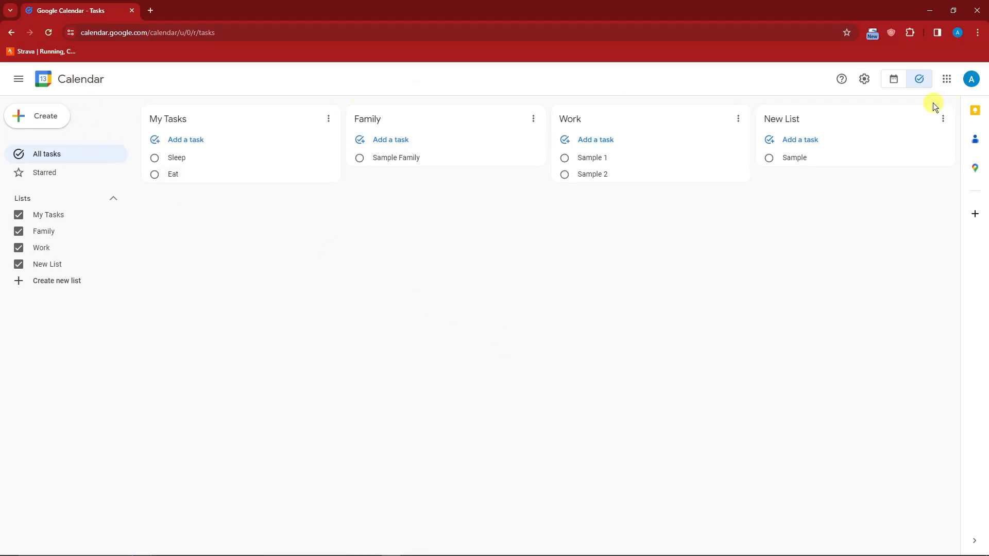
# Open My Tasks beside the week calendar, mark the Sleep task as completed and undo that completion
pyautogui.click(896, 82)
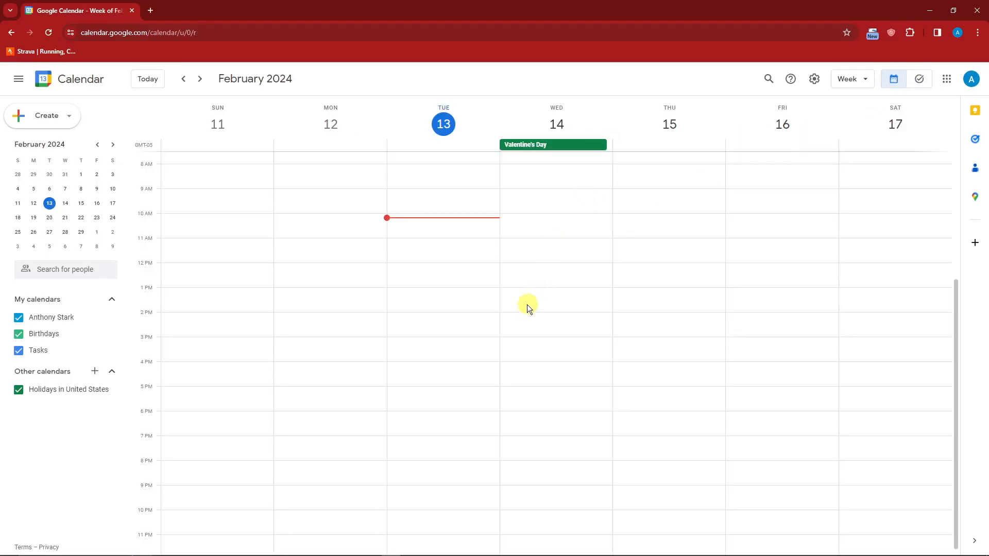
pyautogui.click(975, 139)
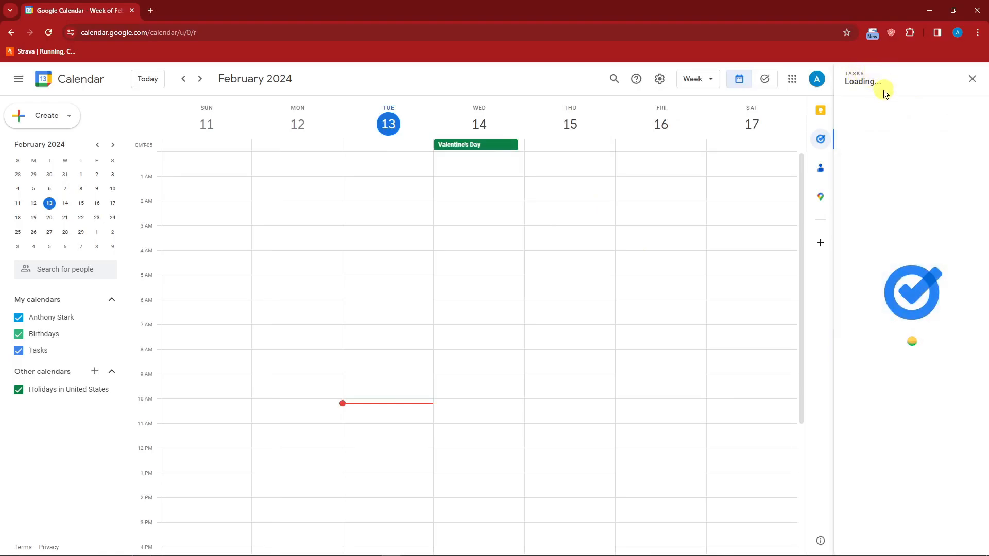
pyautogui.click(846, 129)
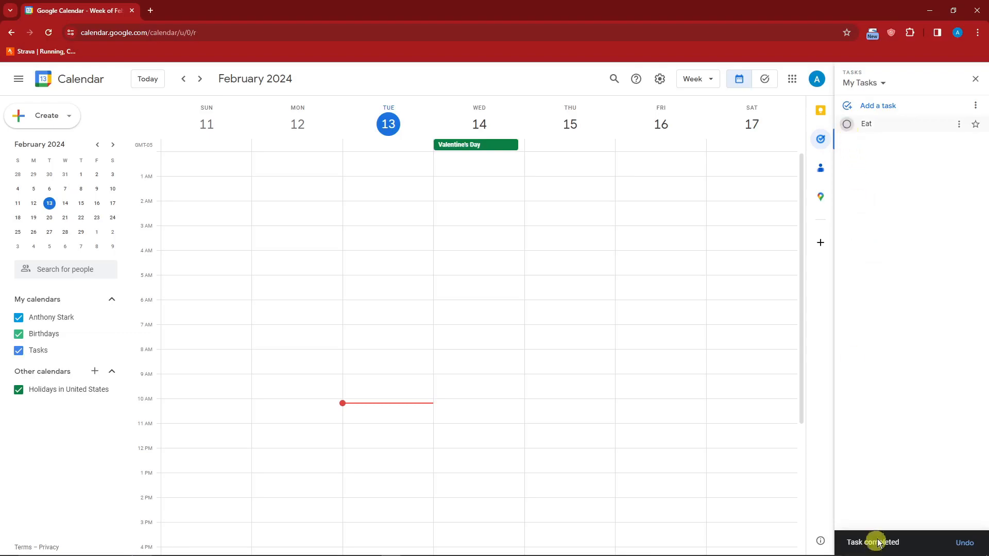
pyautogui.click(963, 543)
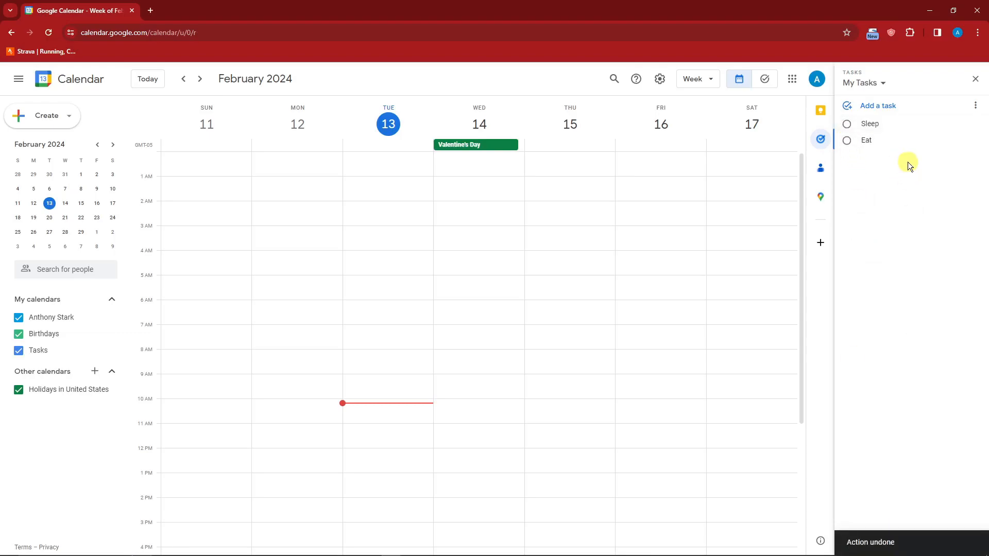
# Move the Sample 1 task from the Work list into My Tasks in the full Tasks view
pyautogui.click(766, 82)
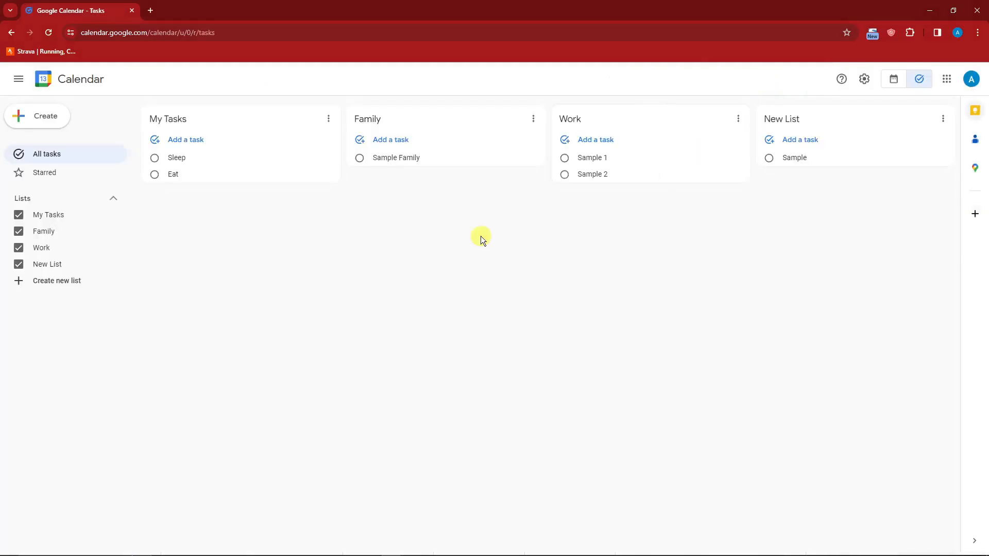
pyautogui.moveTo(592, 163); pyautogui.dragTo(224, 191)
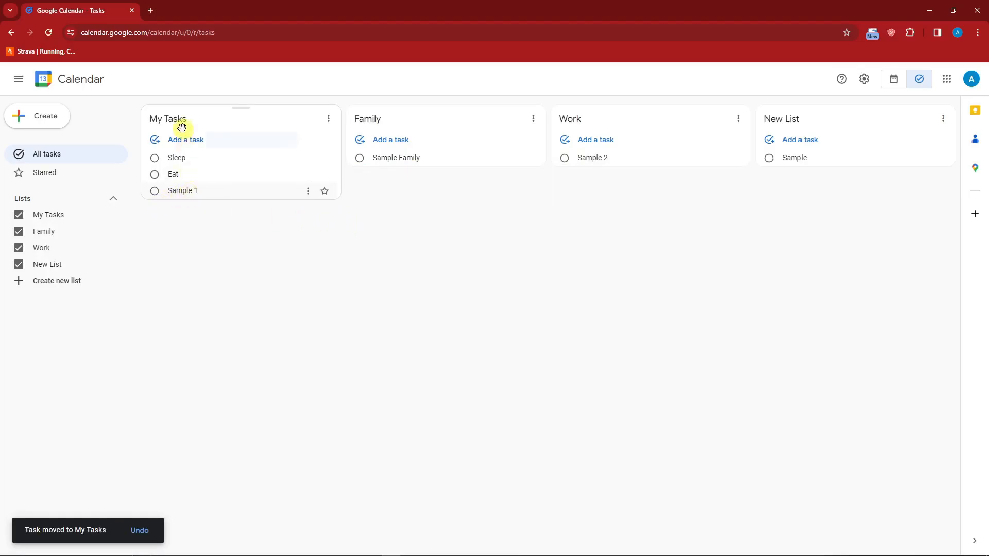
# Back in the week calendar, mark Sample 1, Eat and Sleep as completed in My Tasks
pyautogui.click(897, 84)
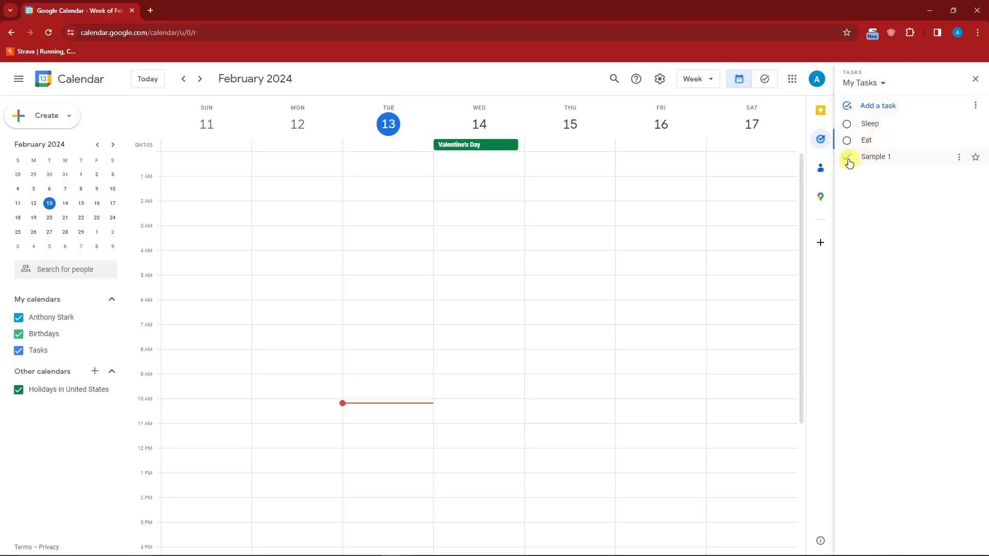
pyautogui.click(847, 157)
pyautogui.click(846, 140)
pyautogui.click(846, 123)
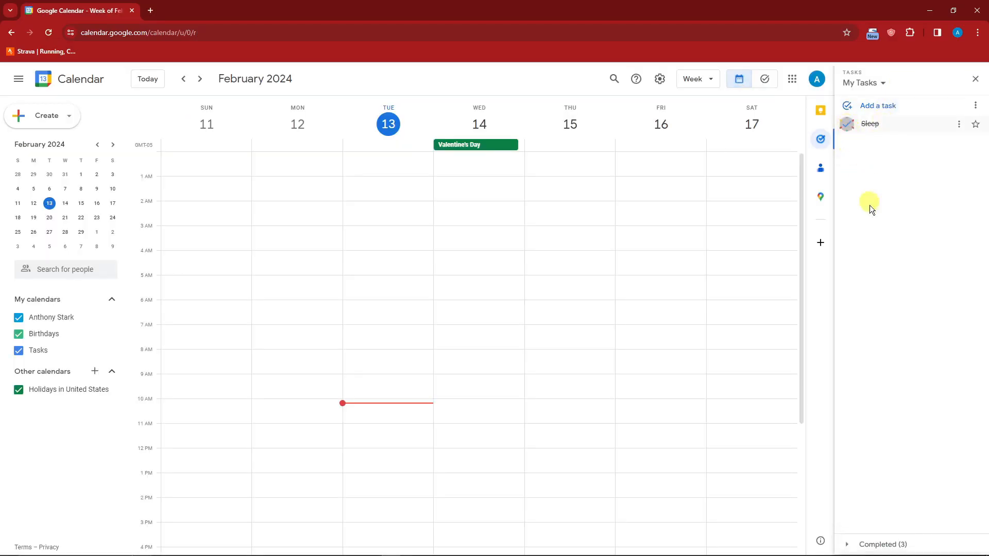
# In the full Tasks view, move Sample 2, Sample Family and Sample from their lists into My Tasks
pyautogui.click(769, 86)
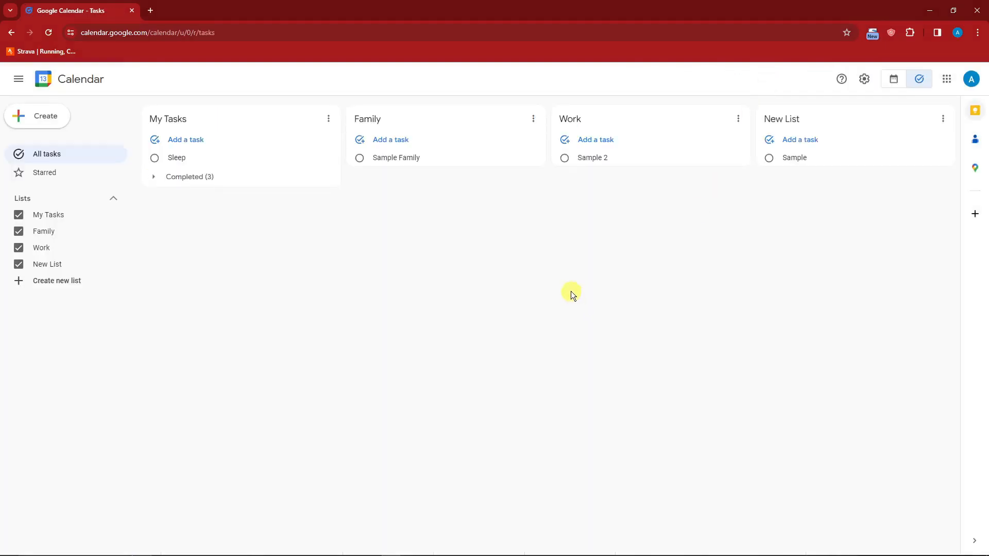
pyautogui.moveTo(596, 160); pyautogui.dragTo(222, 161)
pyautogui.moveTo(407, 159); pyautogui.dragTo(313, 190)
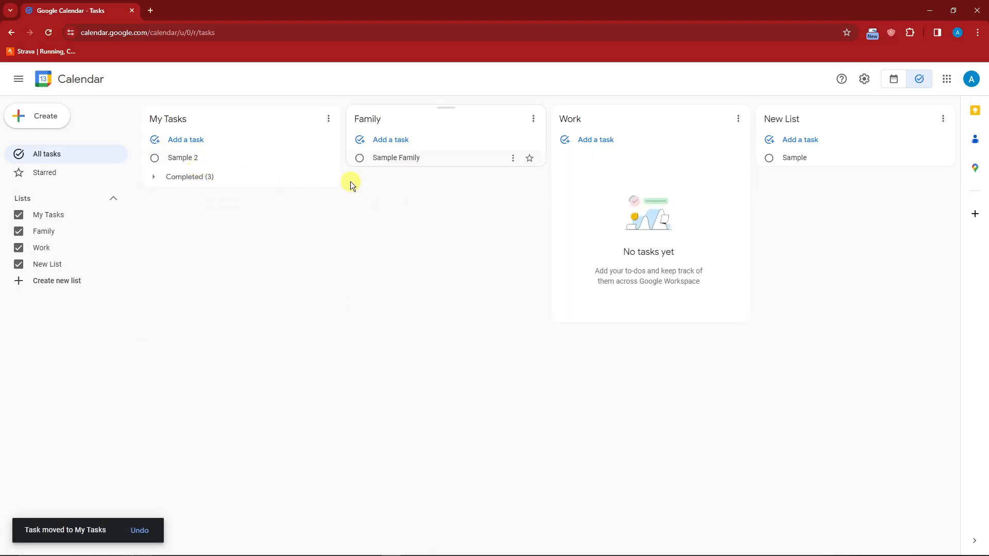
pyautogui.moveTo(397, 159); pyautogui.dragTo(188, 176)
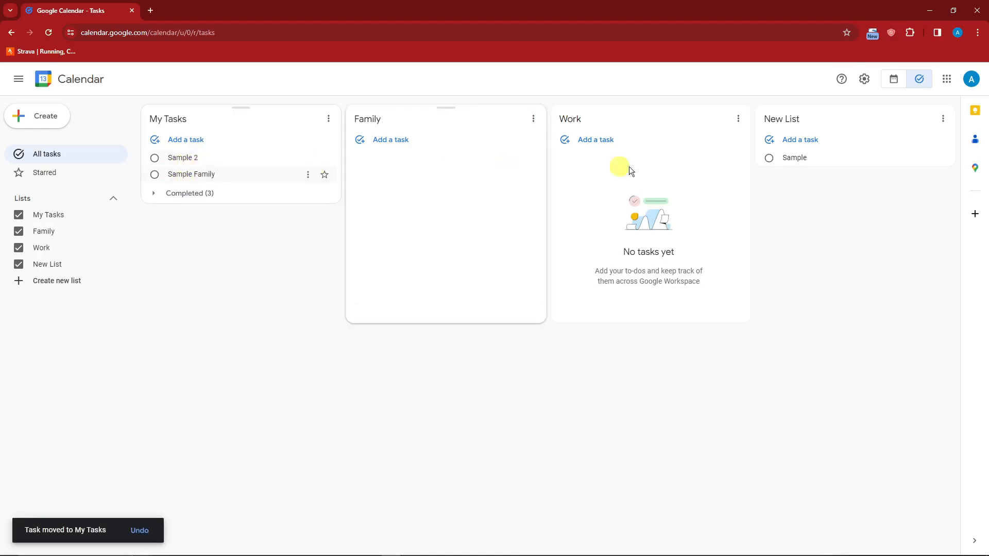
pyautogui.moveTo(800, 159); pyautogui.dragTo(190, 156)
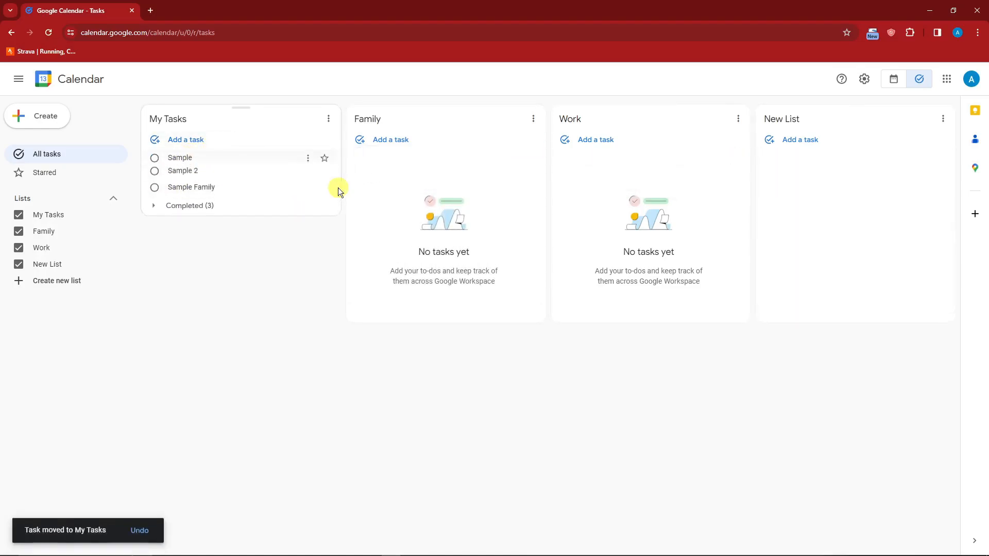
# Back in the week calendar, mark Sample, Sample 2 and Sample Family as completed in My Tasks
pyautogui.click(894, 80)
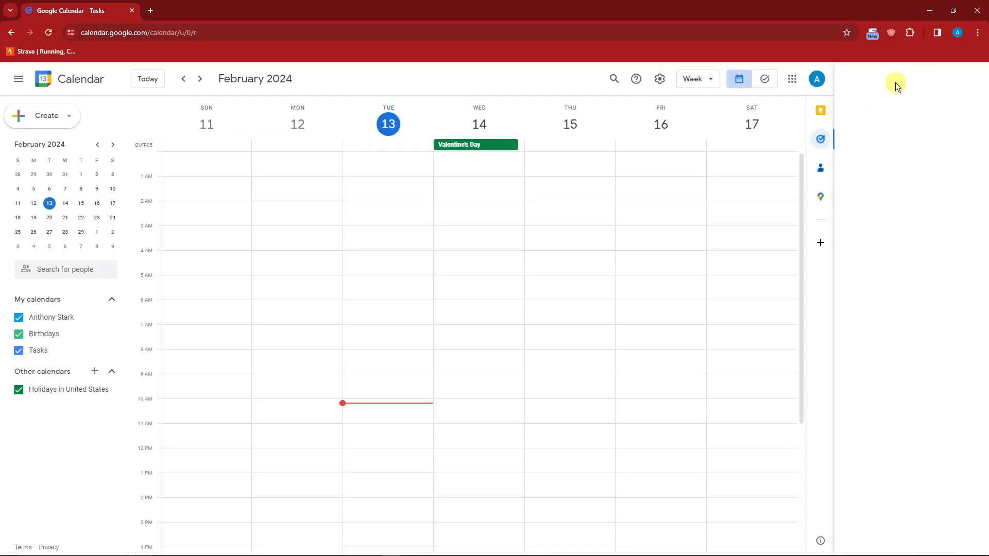
pyautogui.click(847, 125)
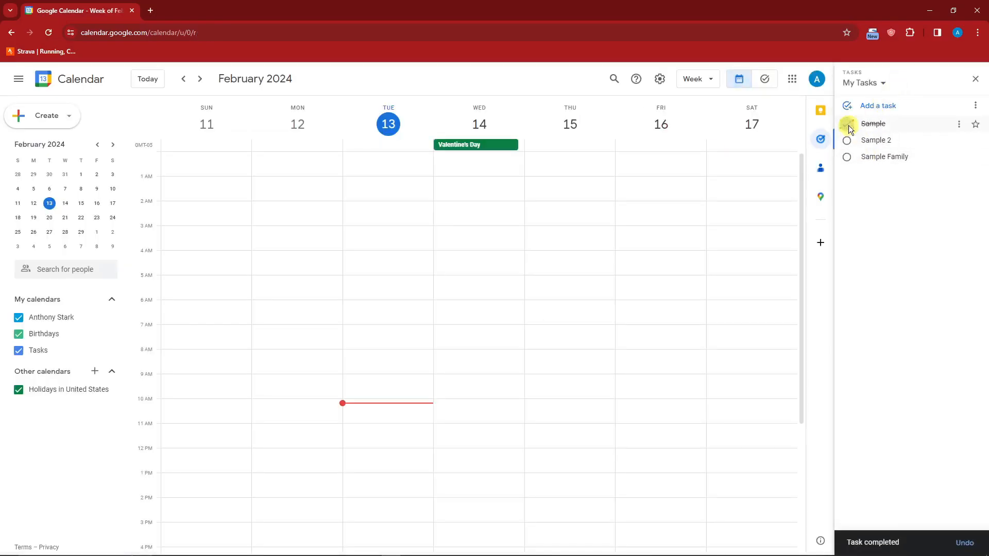
pyautogui.click(848, 124)
pyautogui.click(847, 125)
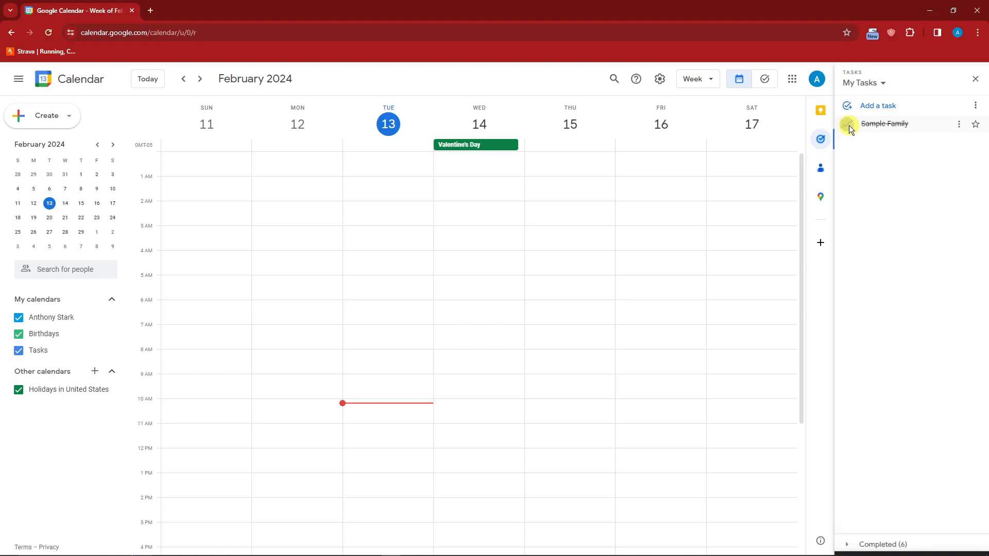